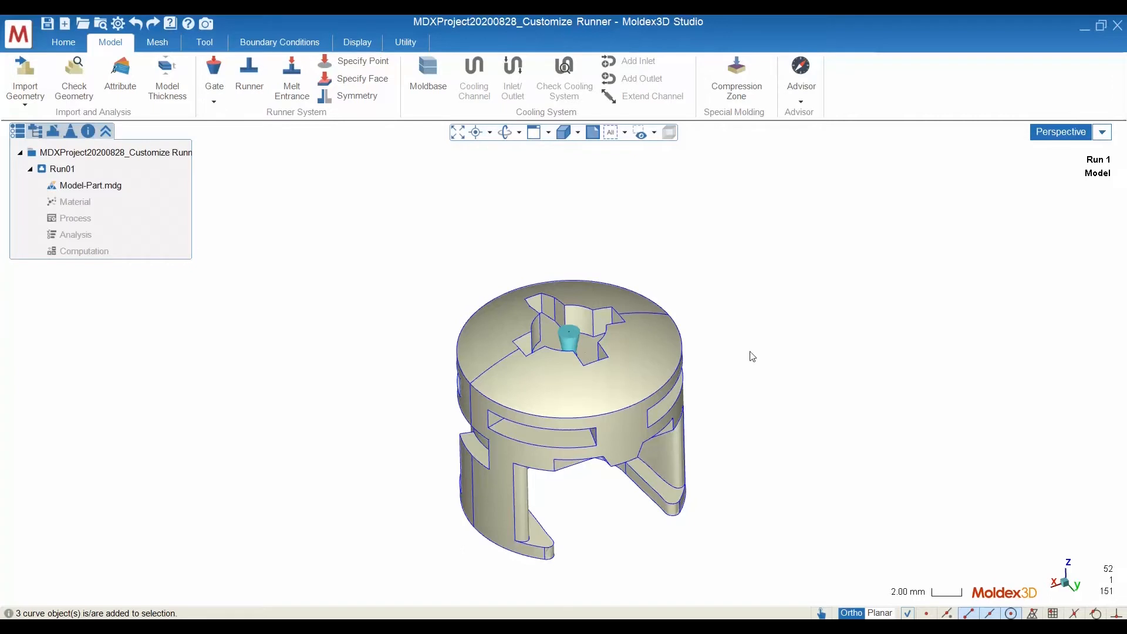
# Split the display into four windows showing the Top, Perspective, Front and Right views
pyautogui.click(548, 133)
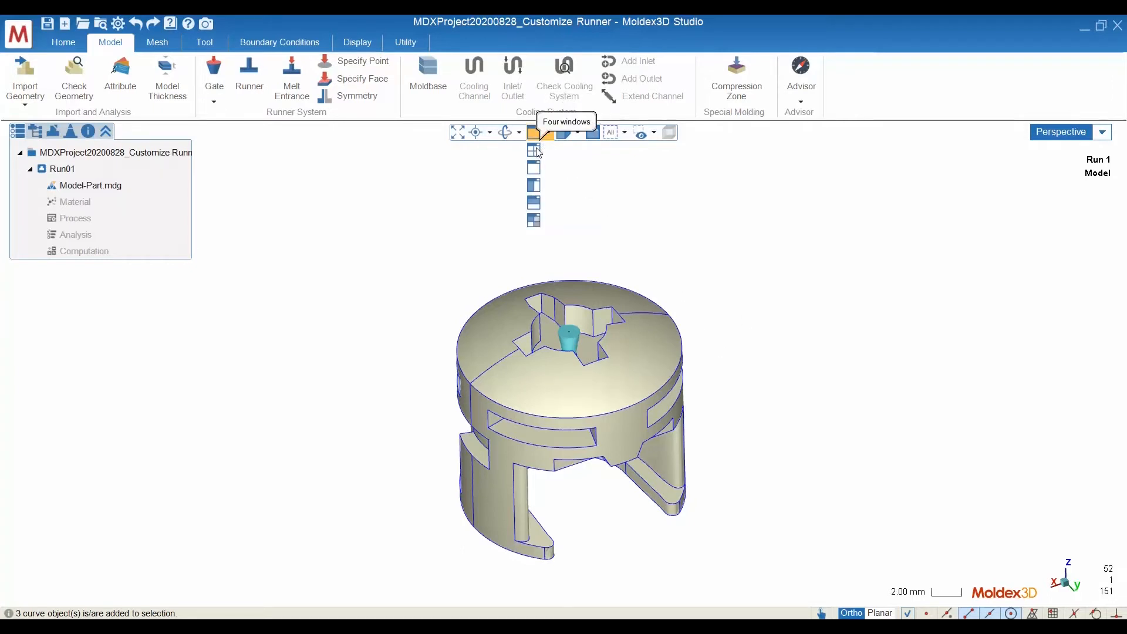
pyautogui.click(538, 150)
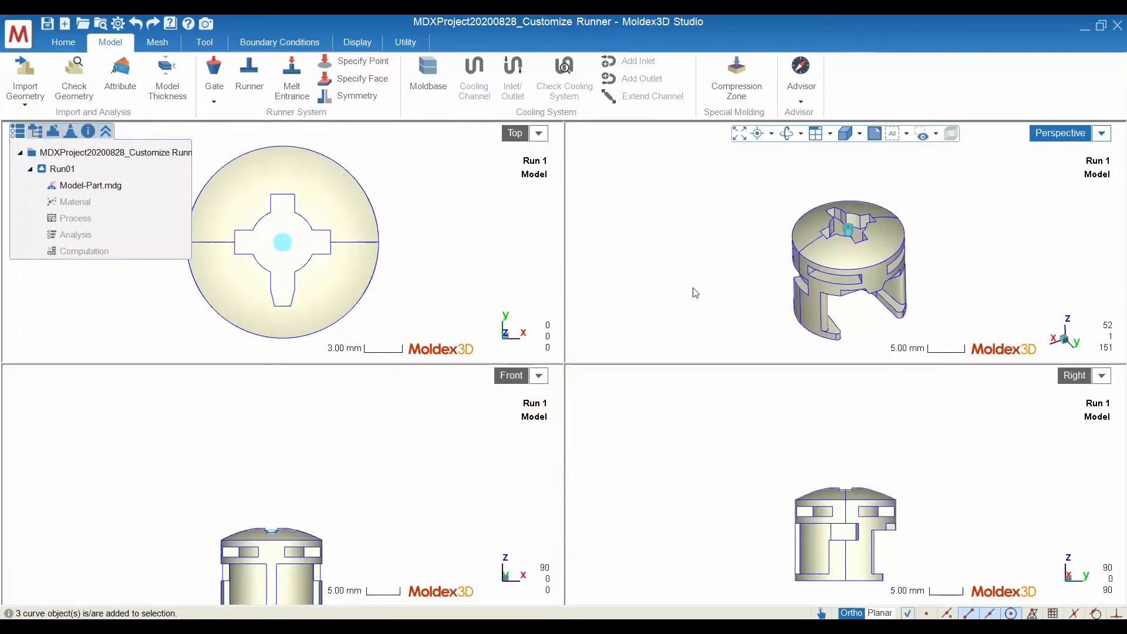
pyautogui.click(434, 526)
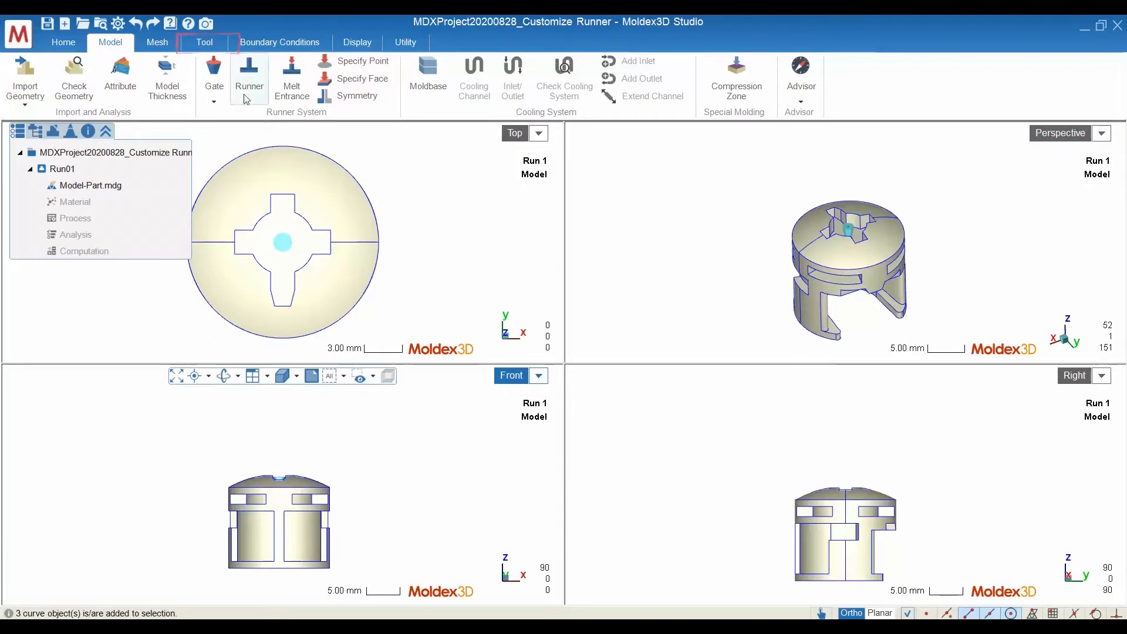
# Draw a 10 mm line straight up in Z from the end point at the center of the gate's top
pyautogui.click(205, 45)
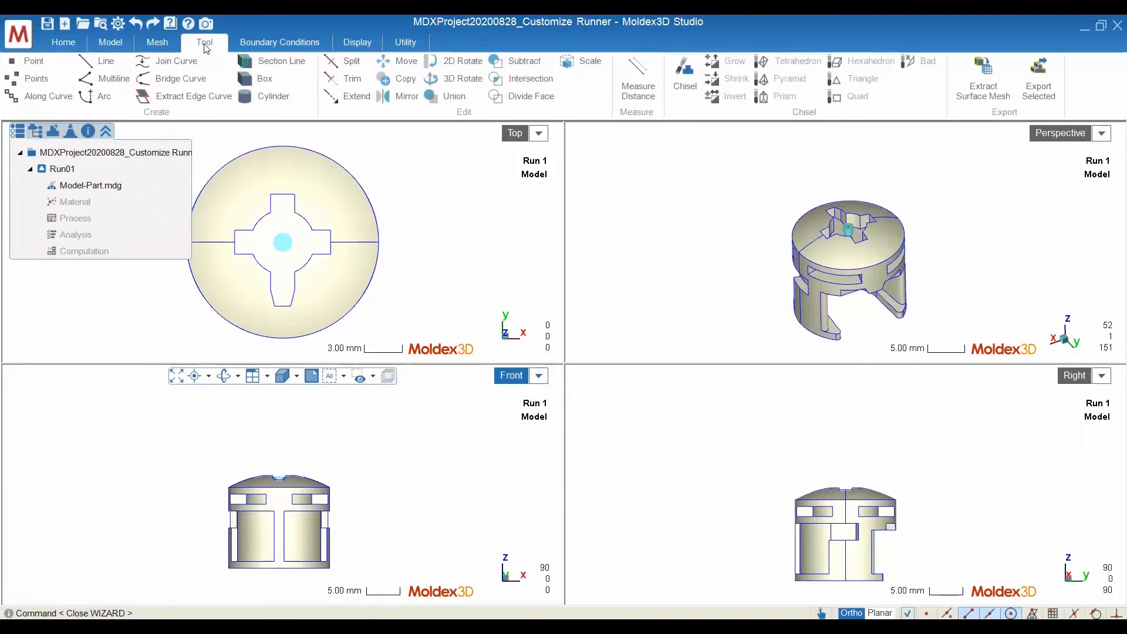
pyautogui.click(107, 62)
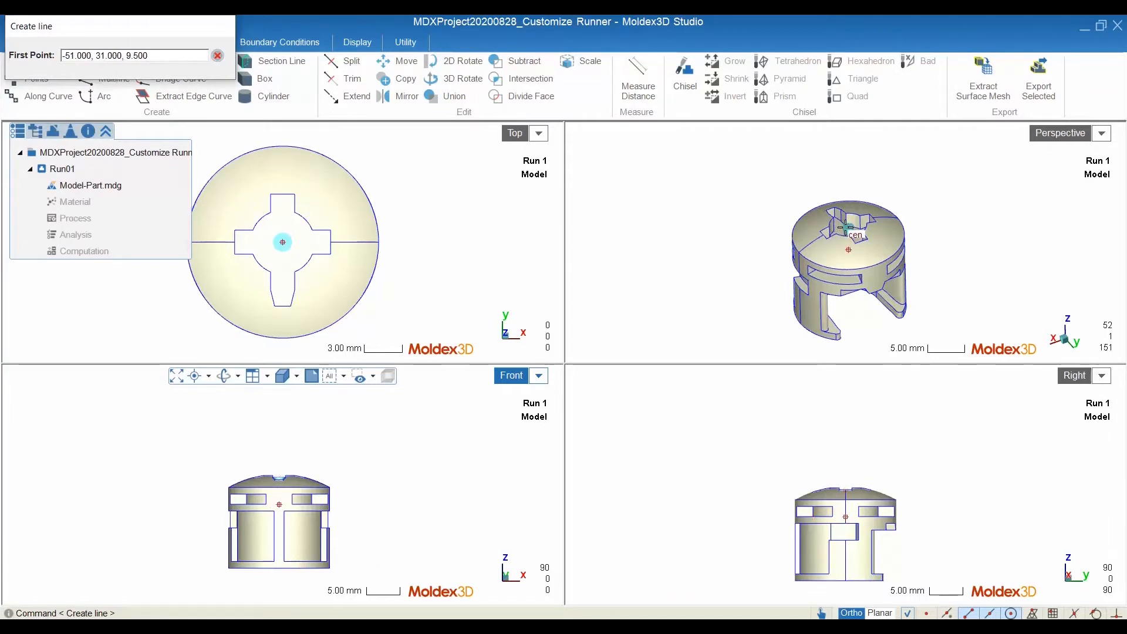
pyautogui.scroll(2, 852, 219)
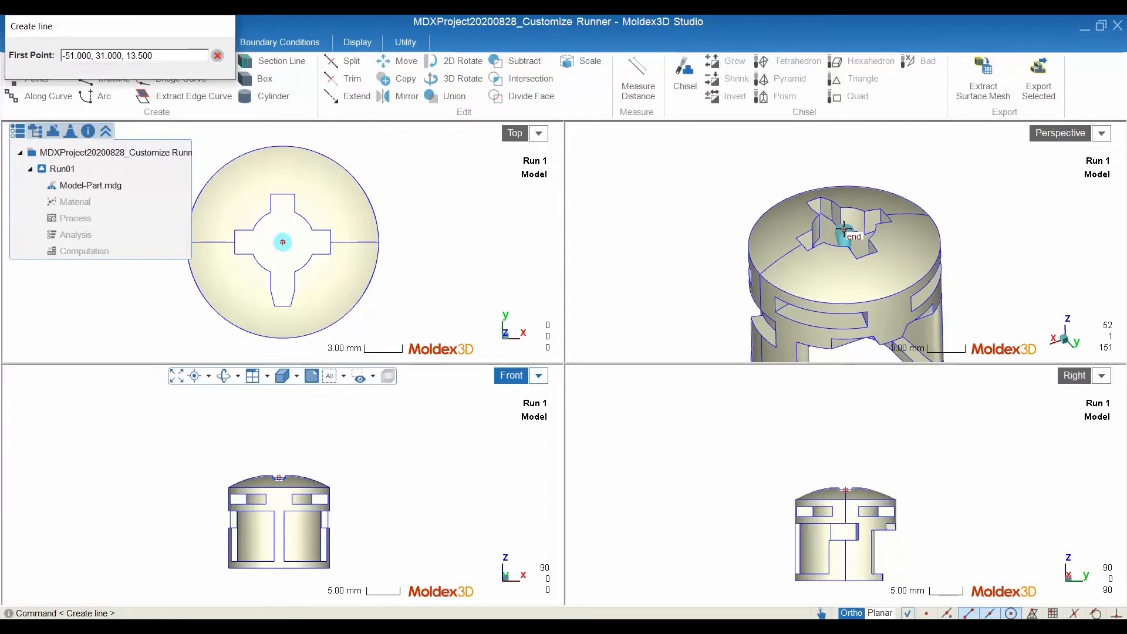
pyautogui.click(844, 229)
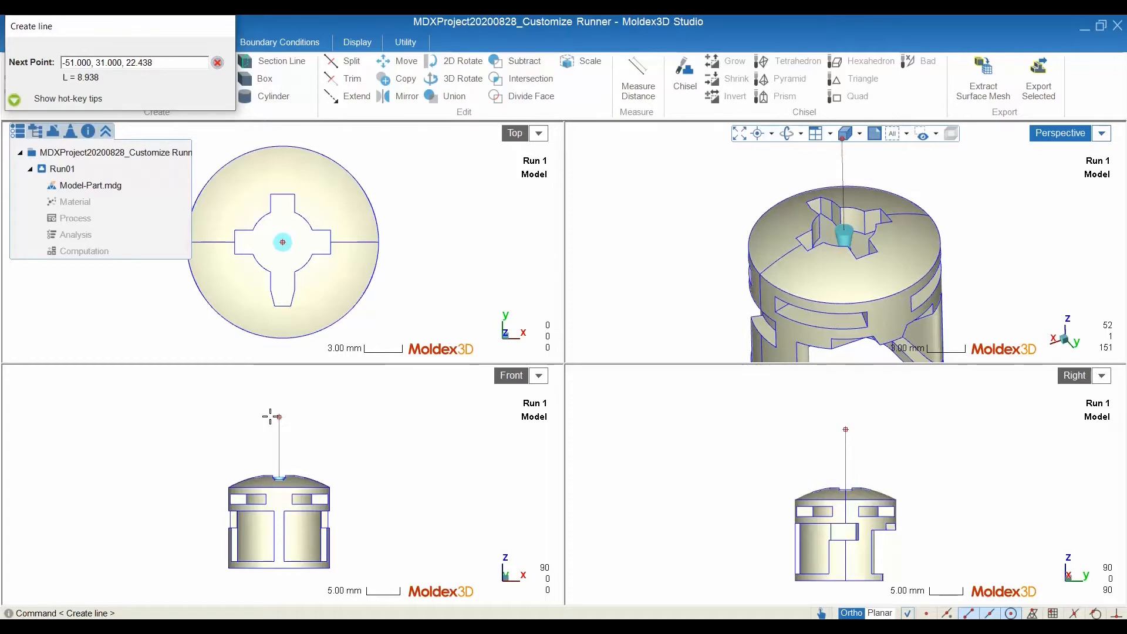
pyautogui.write('10')
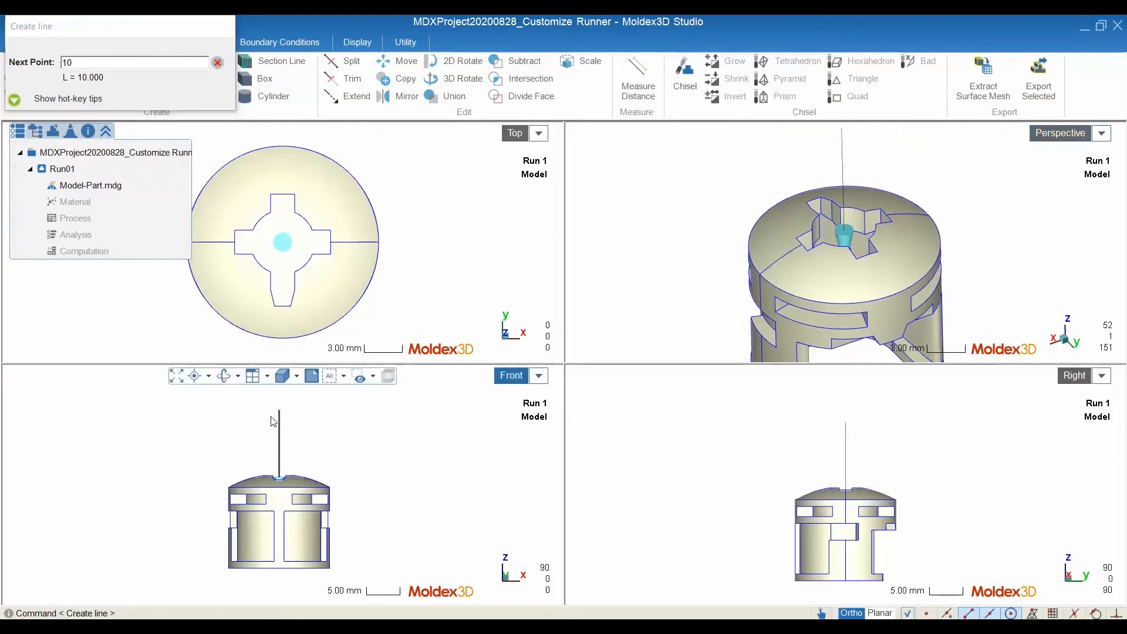
pyautogui.press('Return')
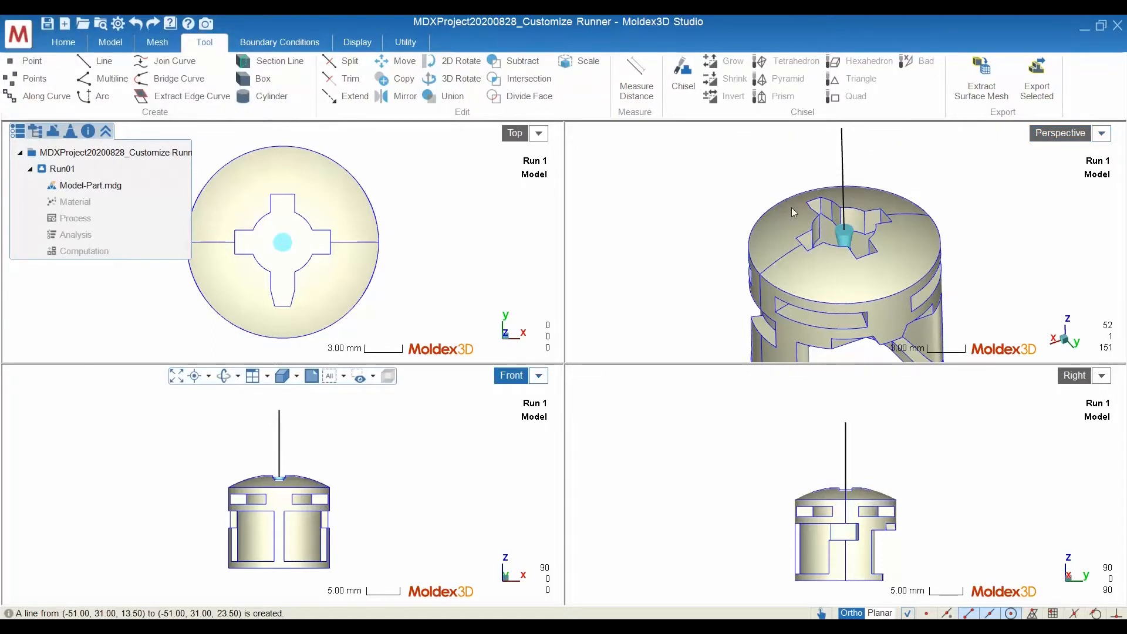
# Draw a 5 mm horizontal line in the positive Y direction from the upper end of the vertical line
pyautogui.scroll(-3, 815, 209)
pyautogui.moveTo(864, 194); pyautogui.dragTo(844, 209, button='middle')
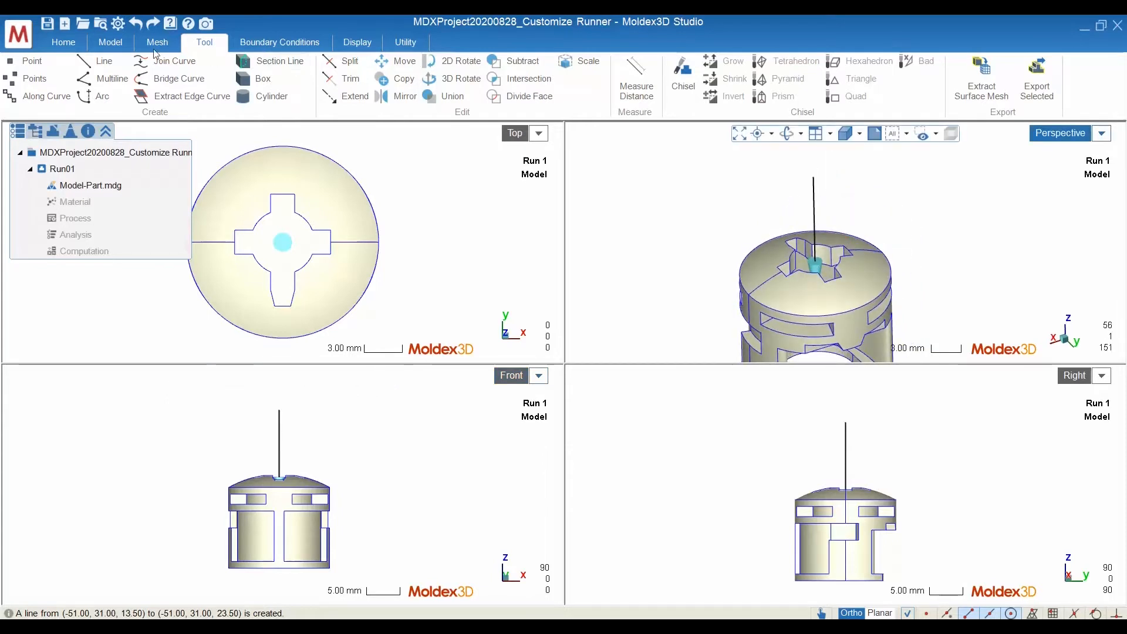
pyautogui.click(95, 61)
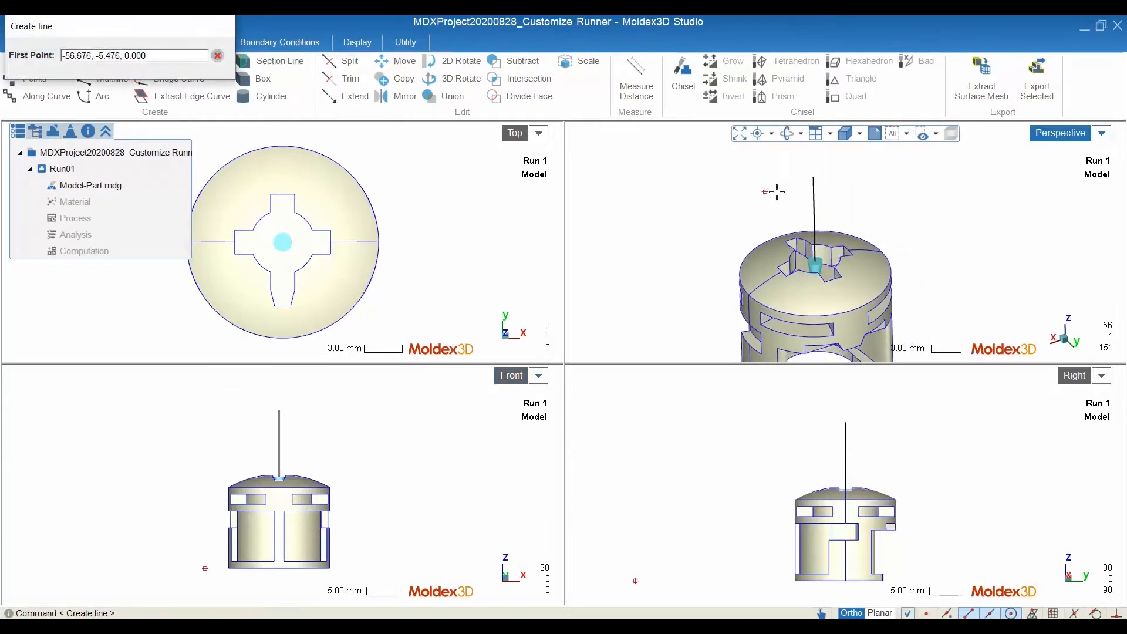
pyautogui.click(814, 178)
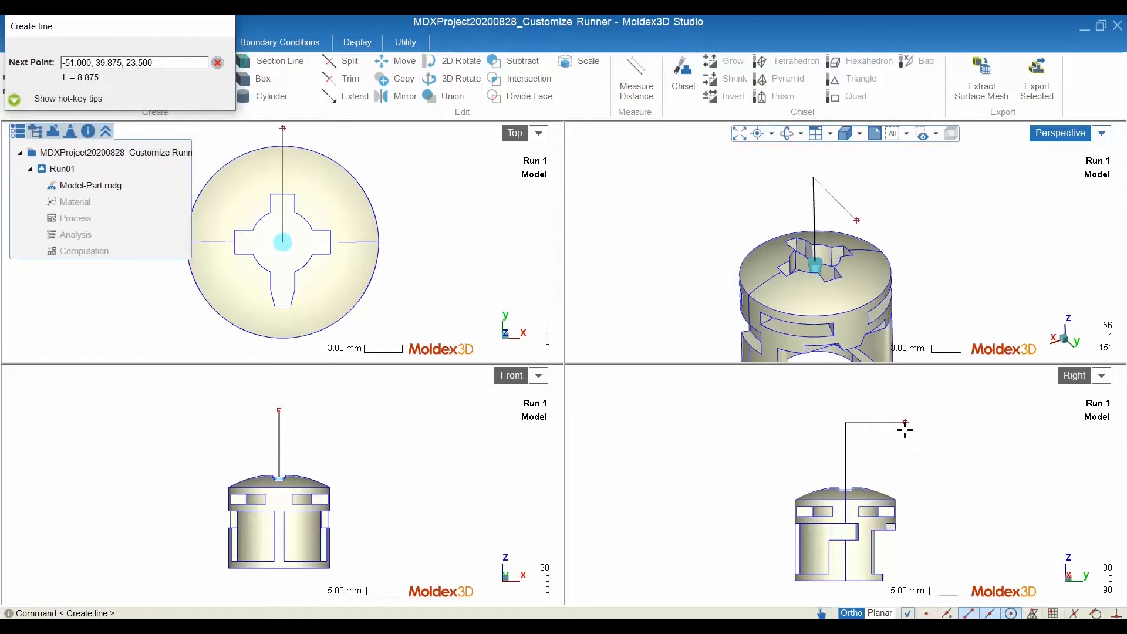
pyautogui.write('5')
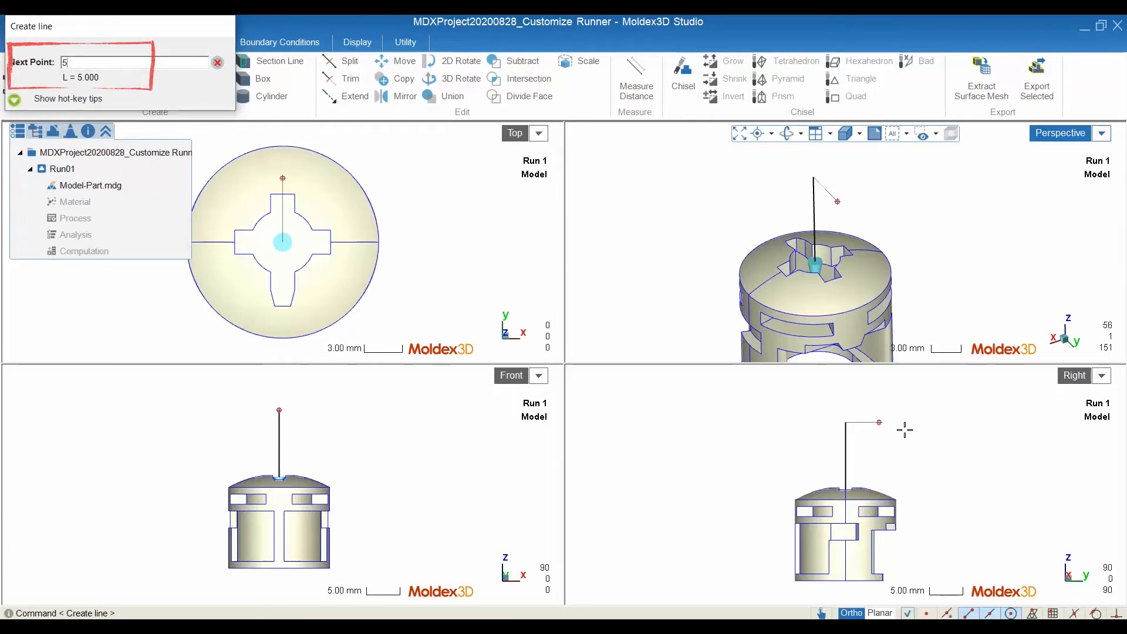
pyautogui.press('Return')
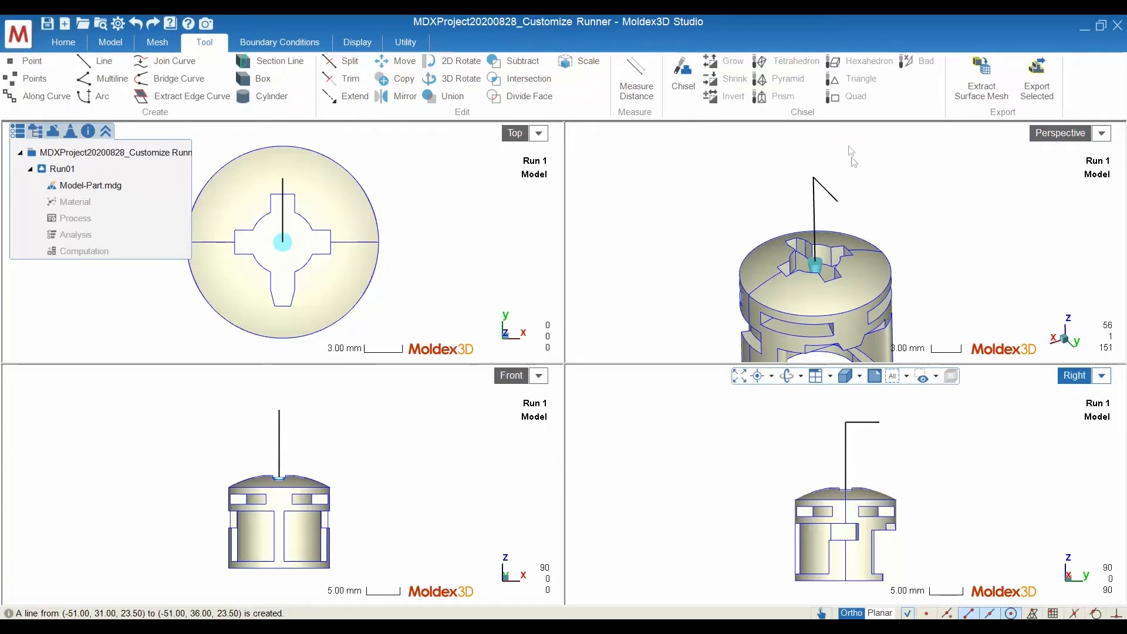
# Draw a 5 mm line straight up in Z from the free end of the horizontal line
pyautogui.click(102, 65)
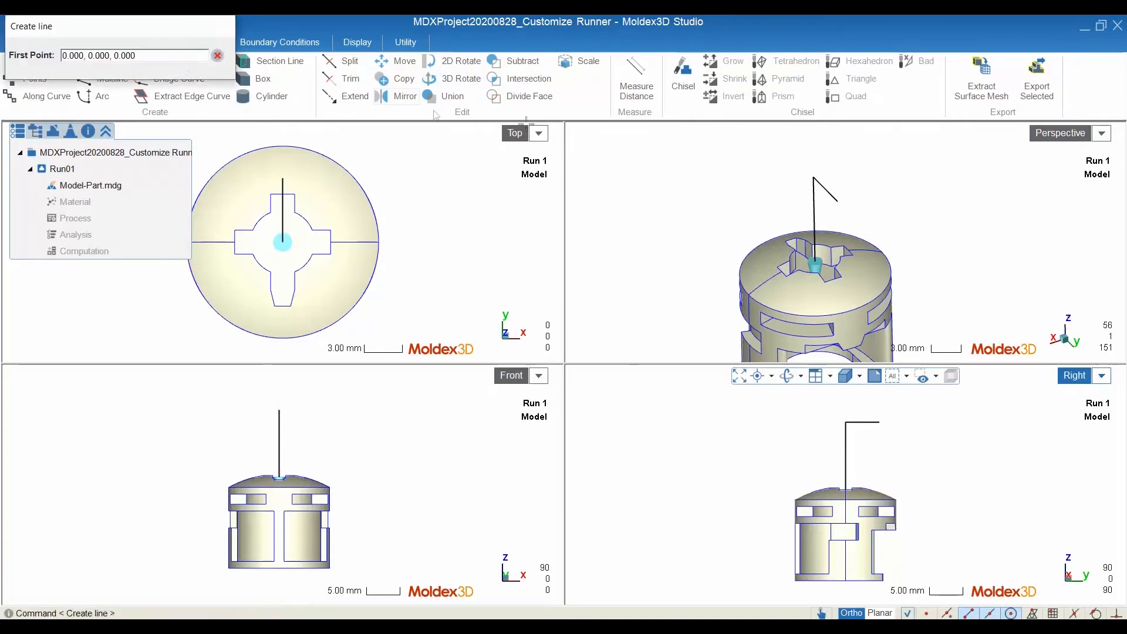
pyautogui.click(845, 190)
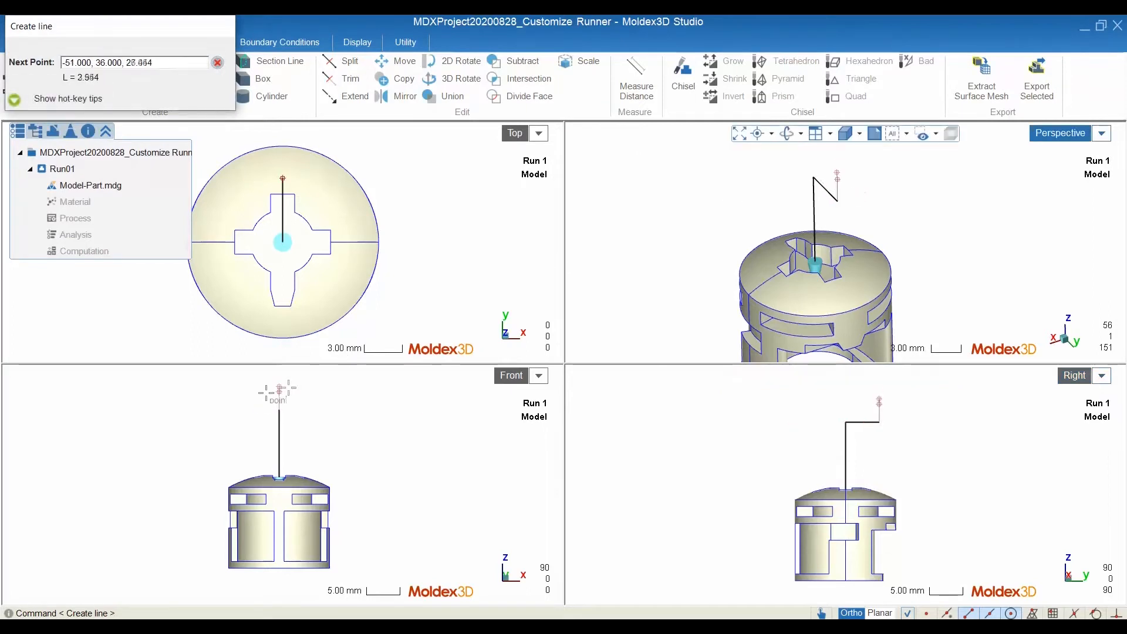
pyautogui.write('5')
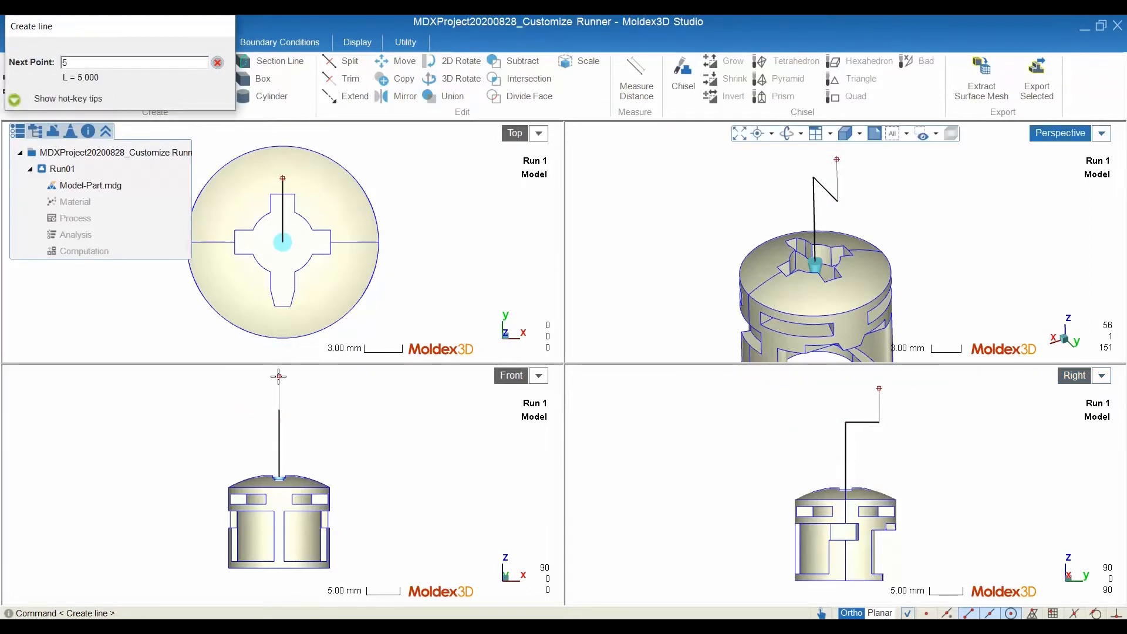
pyautogui.press('Return')
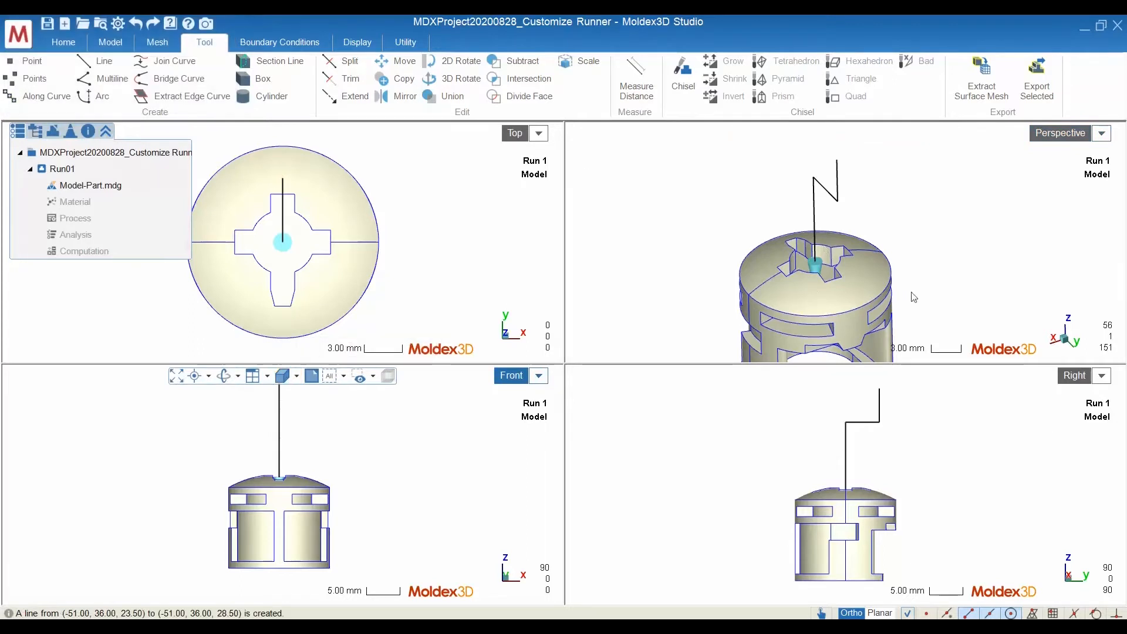
# Maximize the Perspective view and assign the Cold Runner attribute to the three connected lines above the part
pyautogui.moveTo(880, 310); pyautogui.dragTo(981, 289, button='middle')
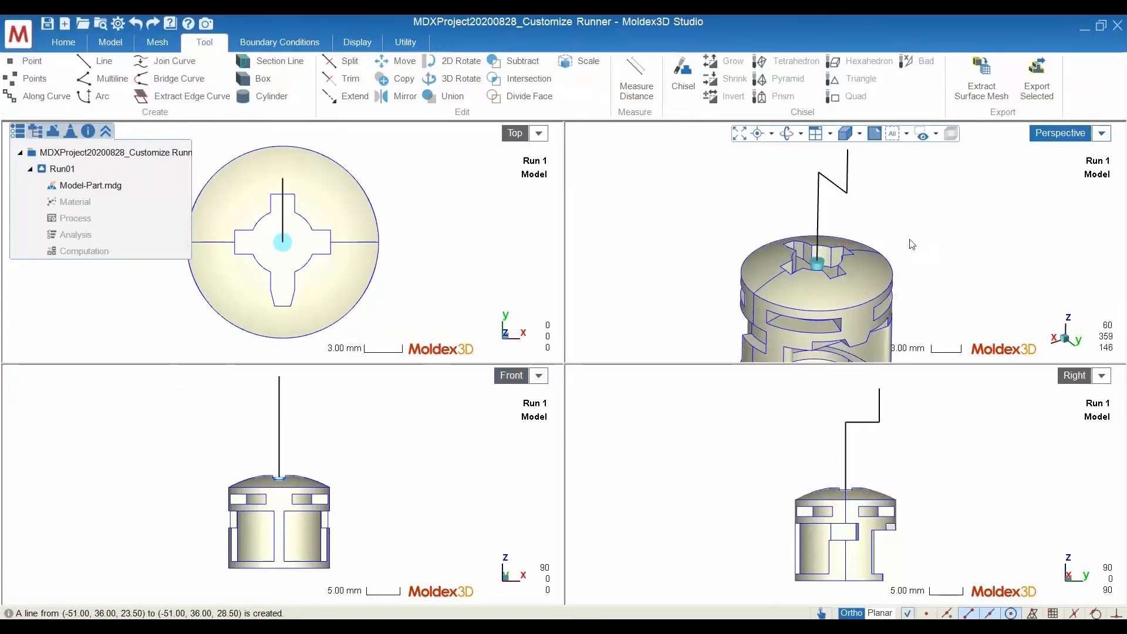
pyautogui.doubleClick(1064, 134)
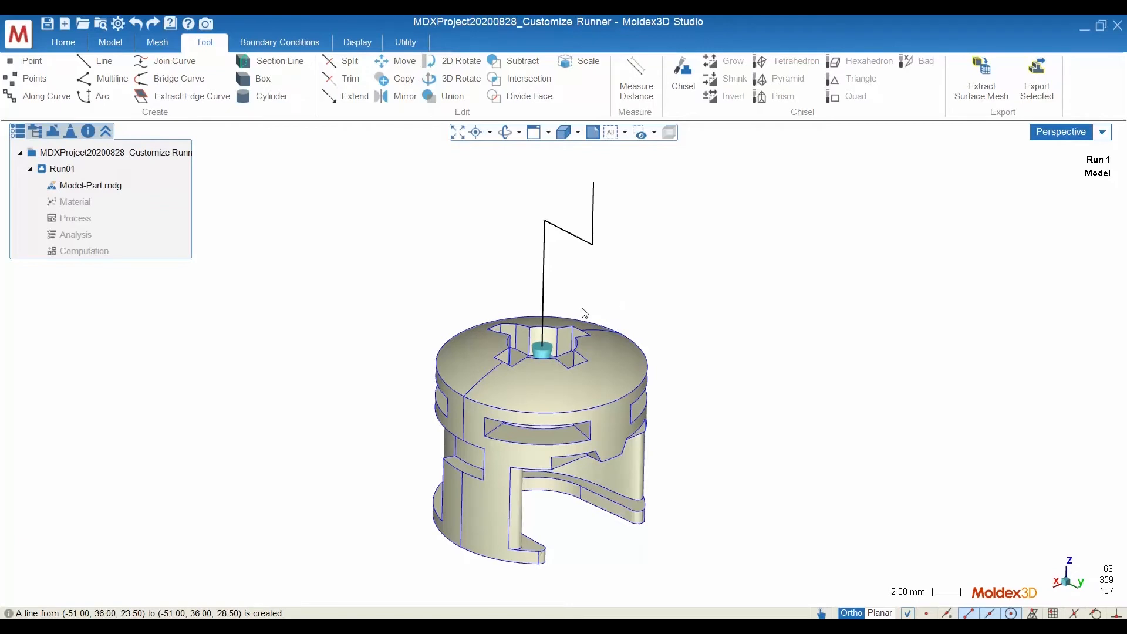
pyautogui.click(108, 39)
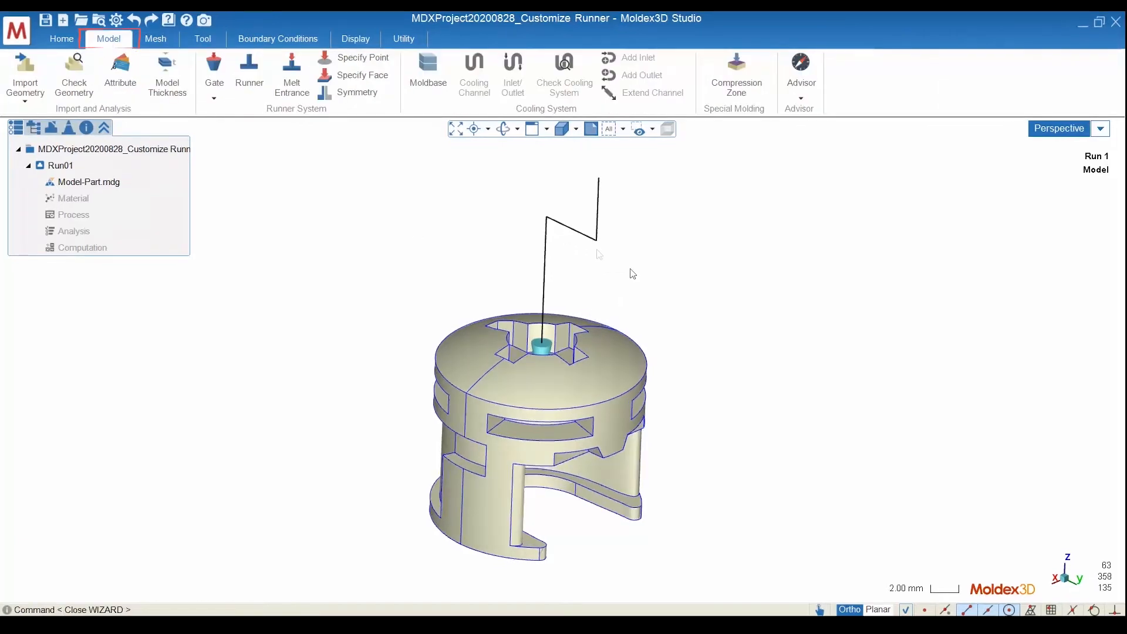
pyautogui.moveTo(634, 273); pyautogui.dragTo(484, 197)
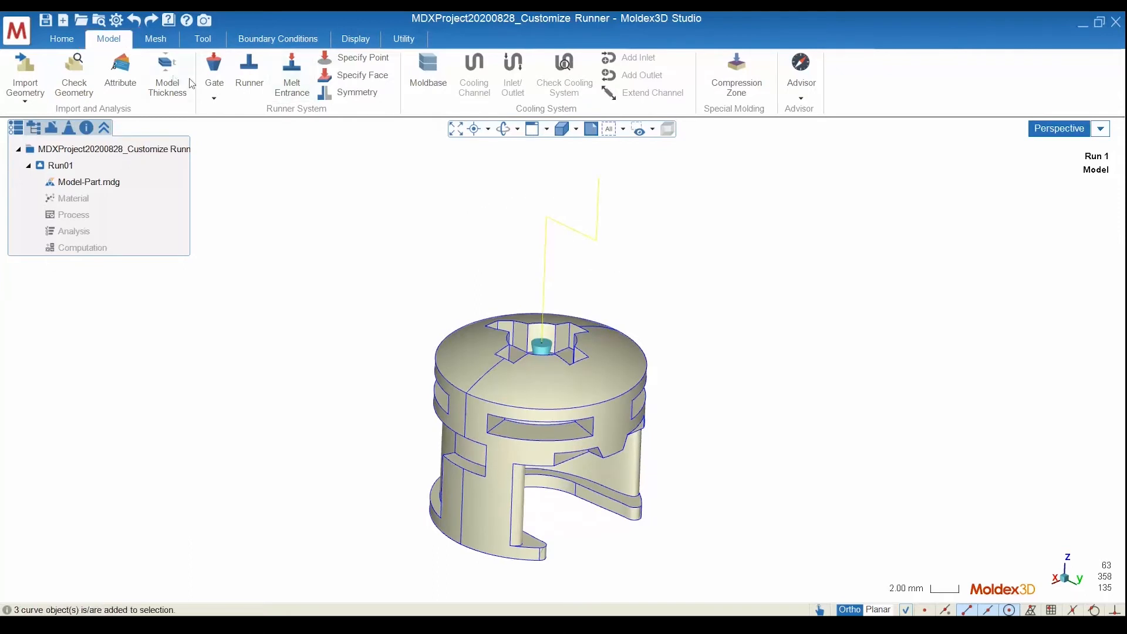
pyautogui.click(132, 79)
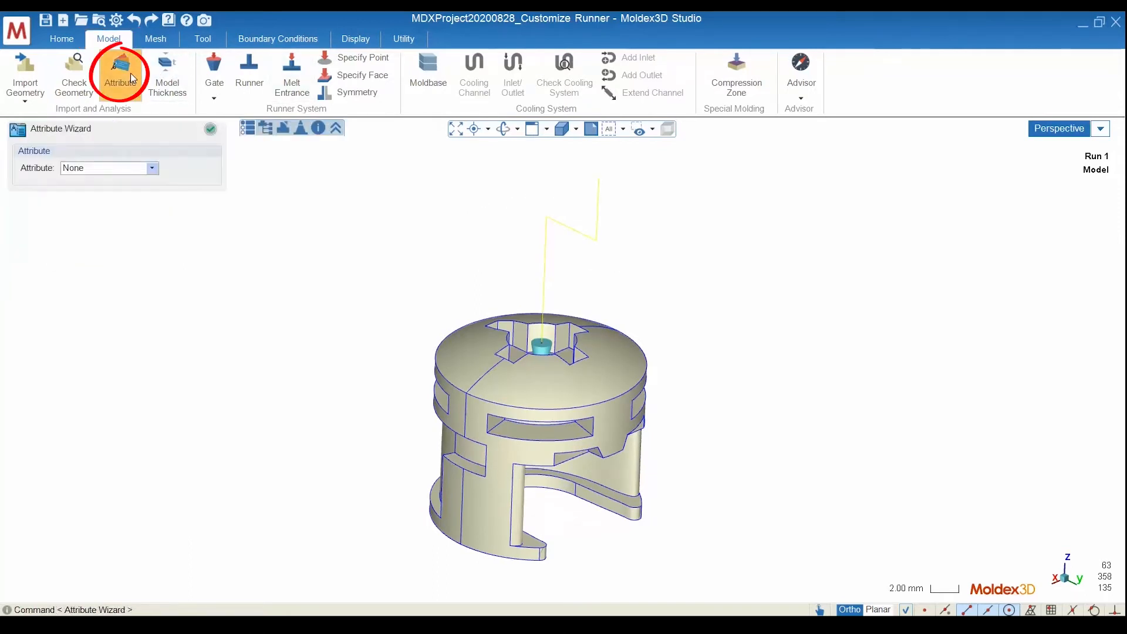
pyautogui.click(153, 169)
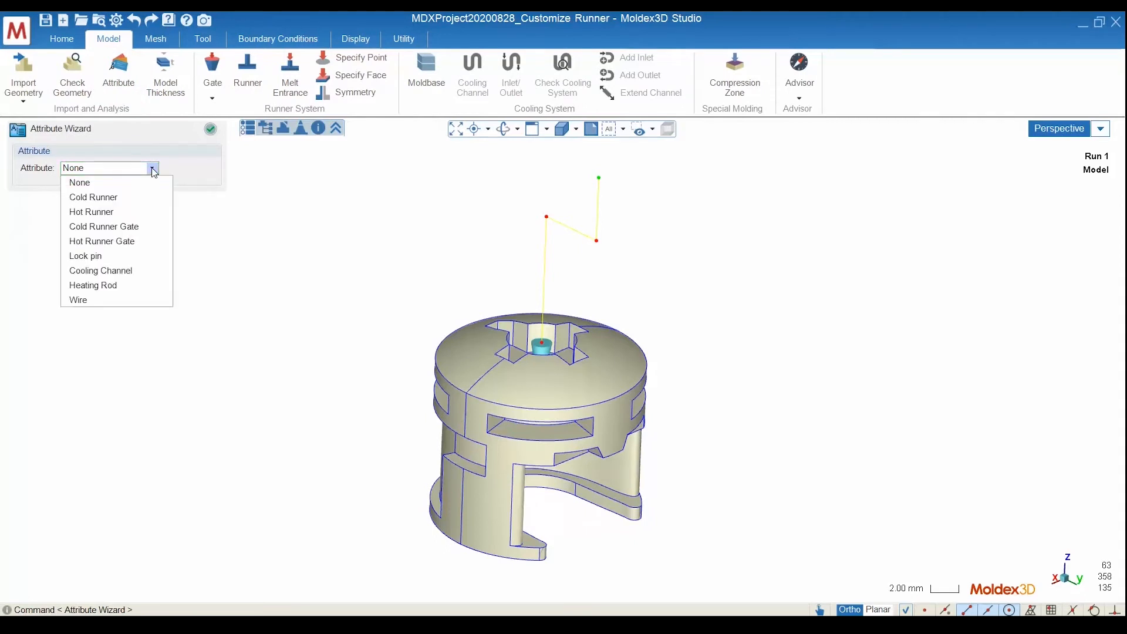
pyautogui.click(134, 200)
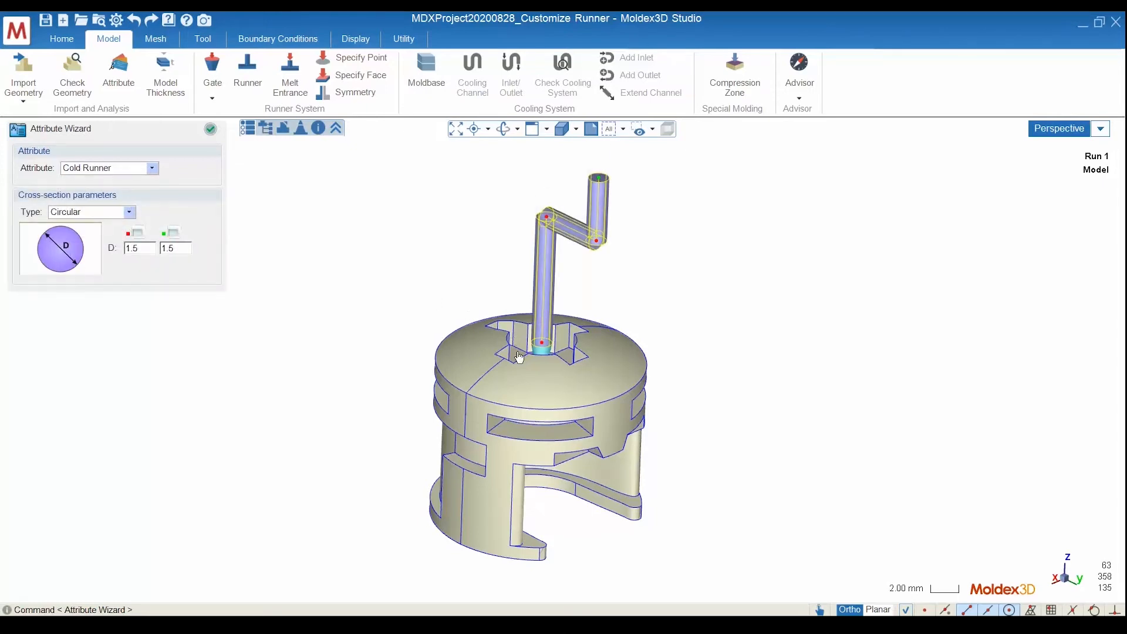
# Keep the cold runner's Circular cross-section with 1.5 mm diameter at both ends and apply the attribute
pyautogui.moveTo(519, 357); pyautogui.dragTo(497, 346, button='middle')
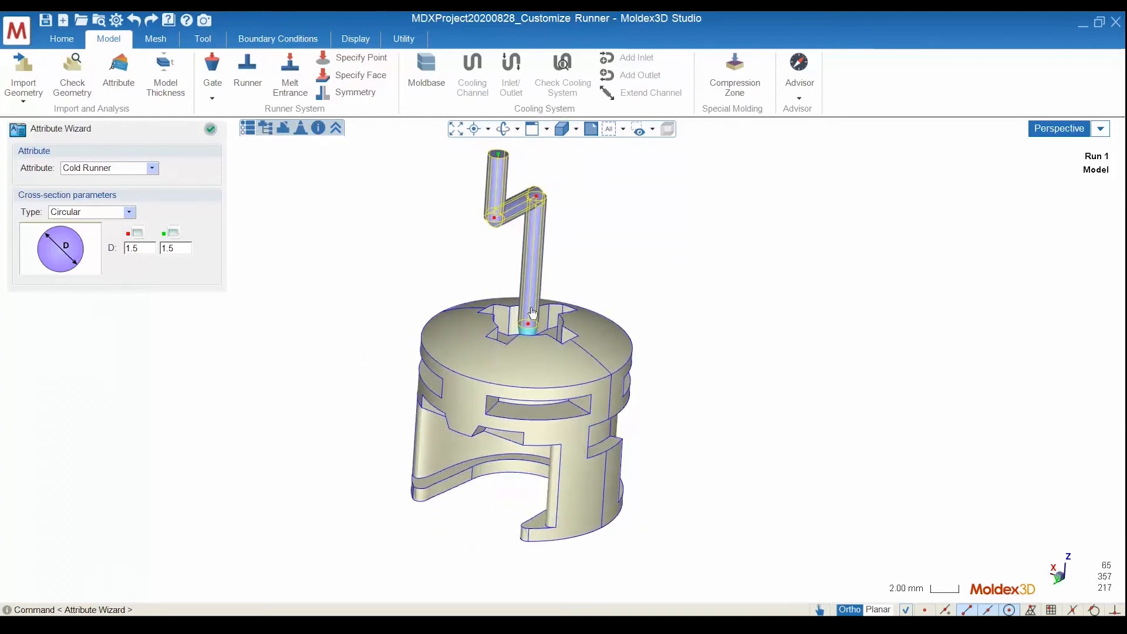
pyautogui.moveTo(531, 309); pyautogui.dragTo(538, 353, button='middle')
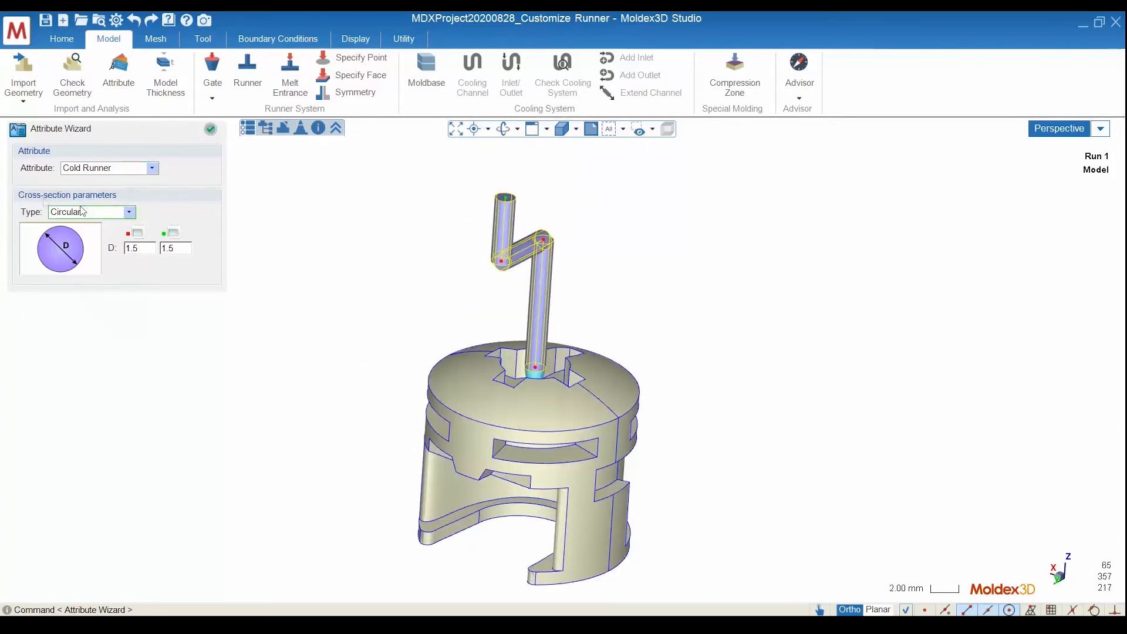
pyautogui.click(134, 212)
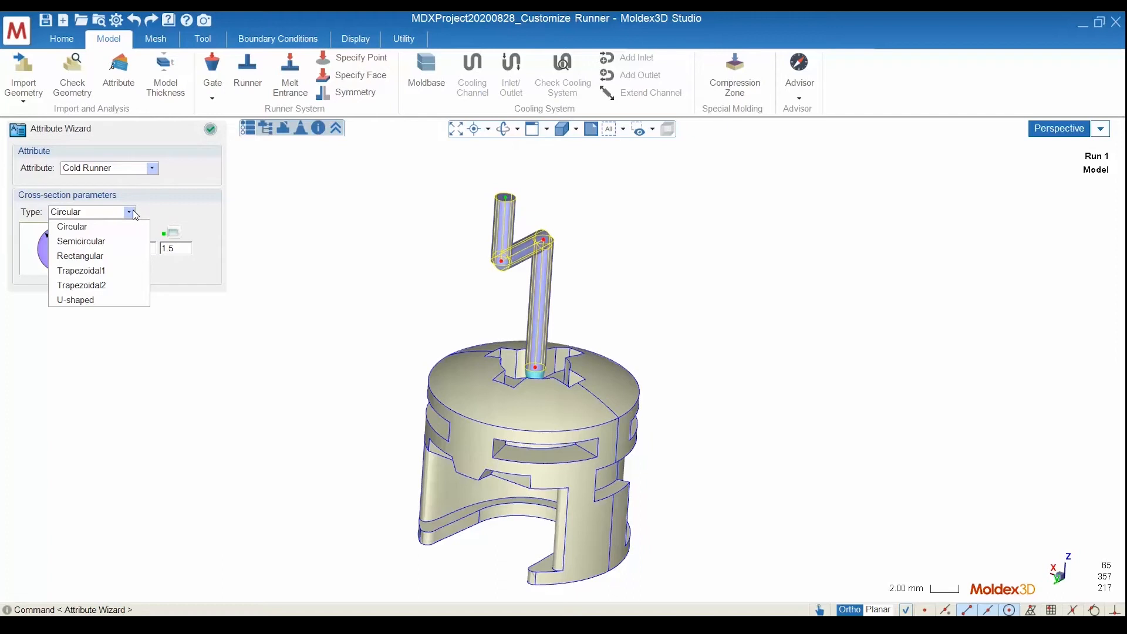
pyautogui.click(131, 211)
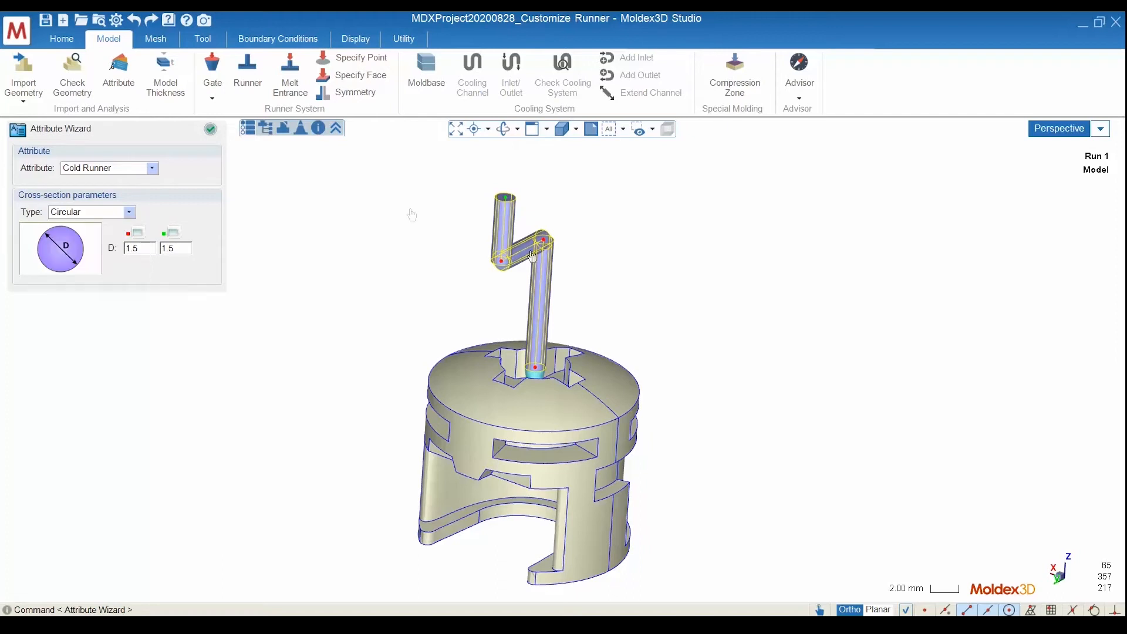
pyautogui.click(211, 131)
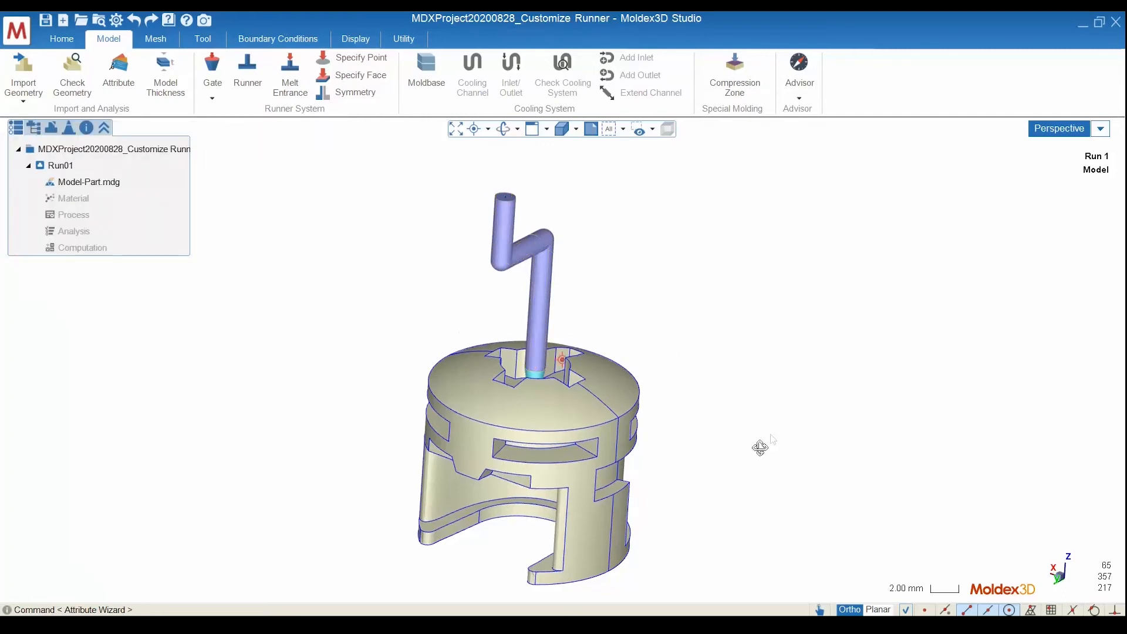
# Change the cross-section type of the horizontal runner segment to Semicircular
pyautogui.moveTo(760, 446); pyautogui.dragTo(489, 235, button='middle')
pyautogui.click(121, 86)
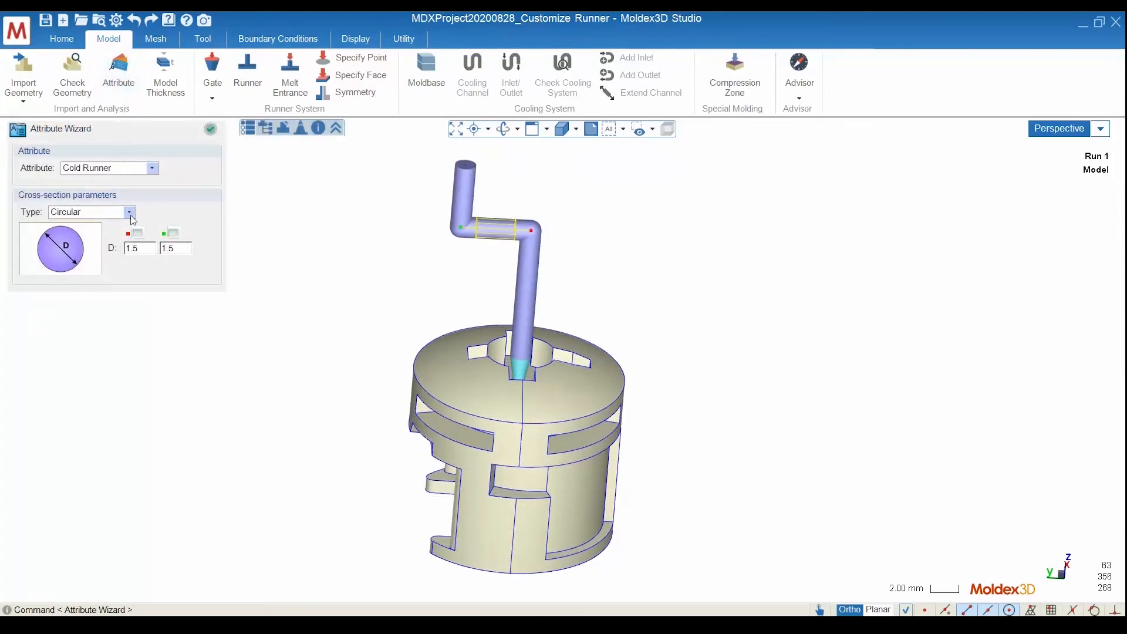
pyautogui.click(130, 215)
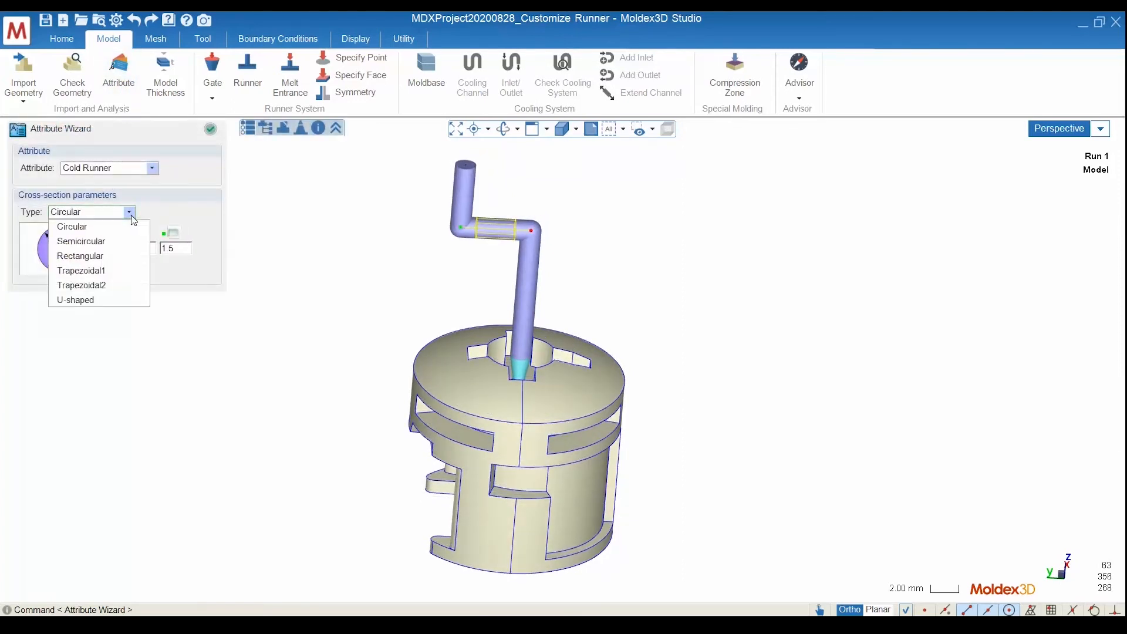
pyautogui.click(133, 245)
pyautogui.moveTo(414, 308); pyautogui.dragTo(506, 345, button='middle')
pyautogui.scroll(6, 505, 346)
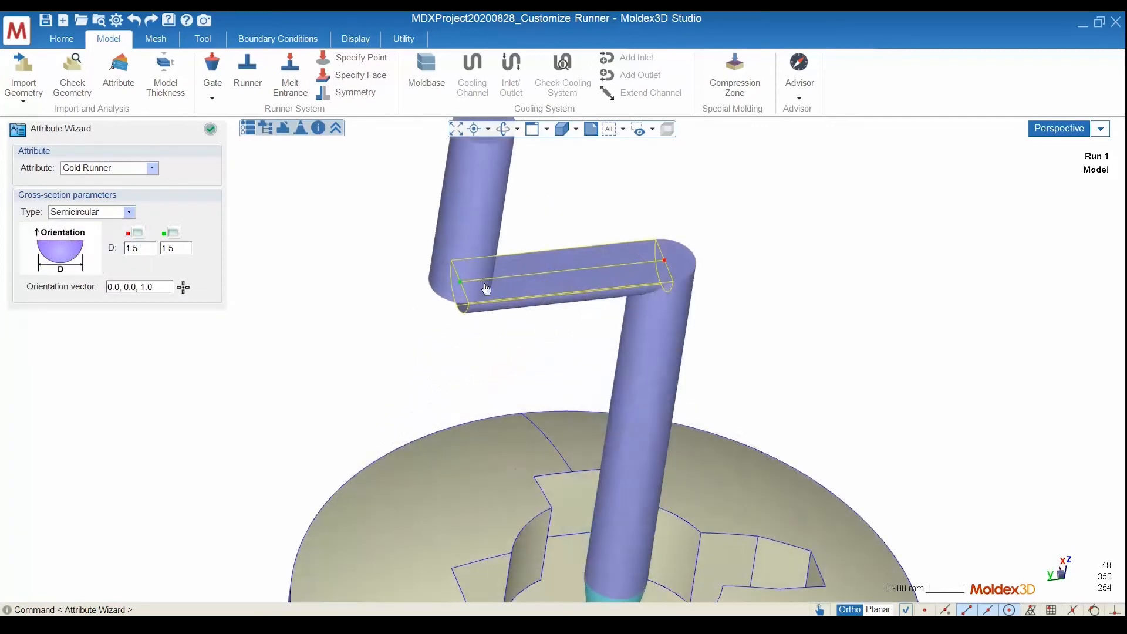
# Taper the upper vertical runner segment by setting its top-end circular diameter to 0.8 mm and apply the attribute
pyautogui.moveTo(442, 262); pyautogui.dragTo(421, 245, button='middle')
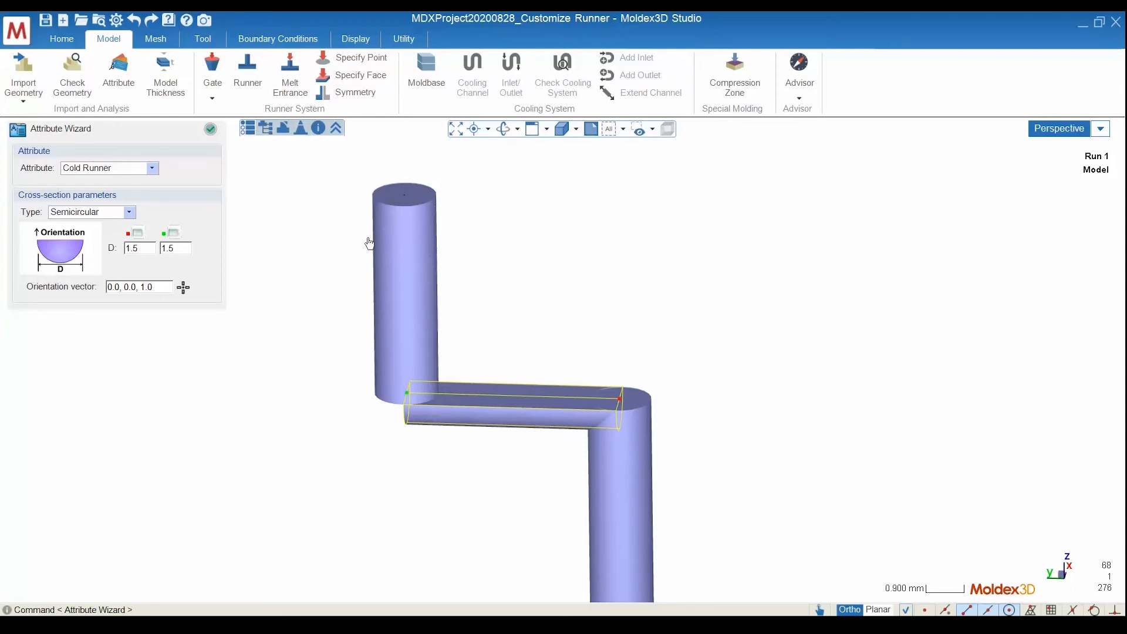
pyautogui.click(419, 229)
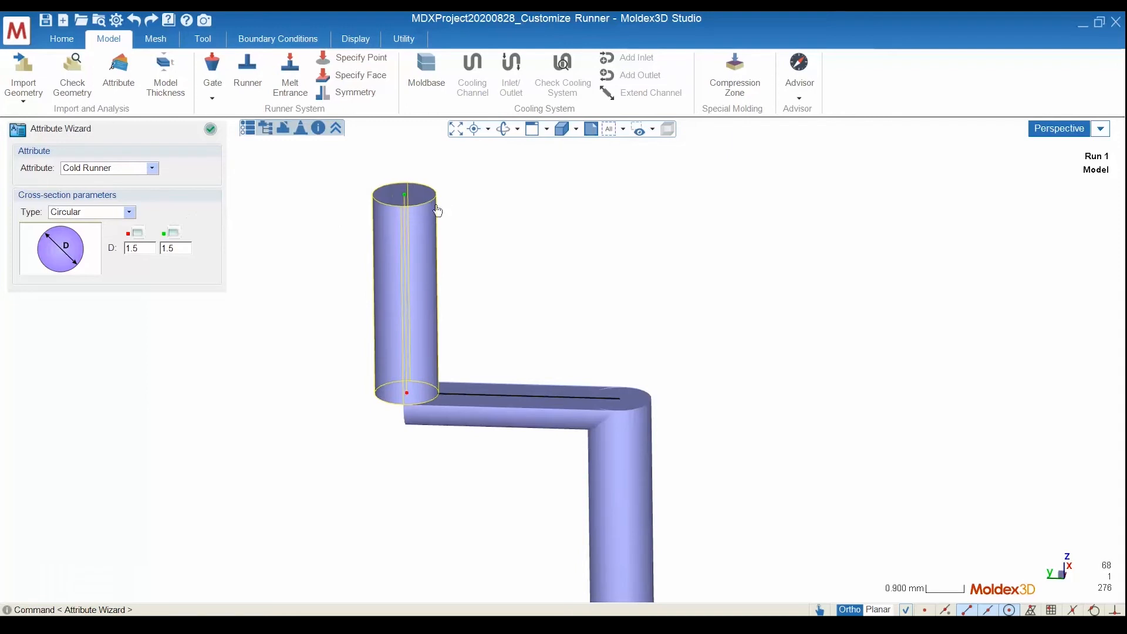
pyautogui.moveTo(422, 220); pyautogui.dragTo(422, 208, button='middle')
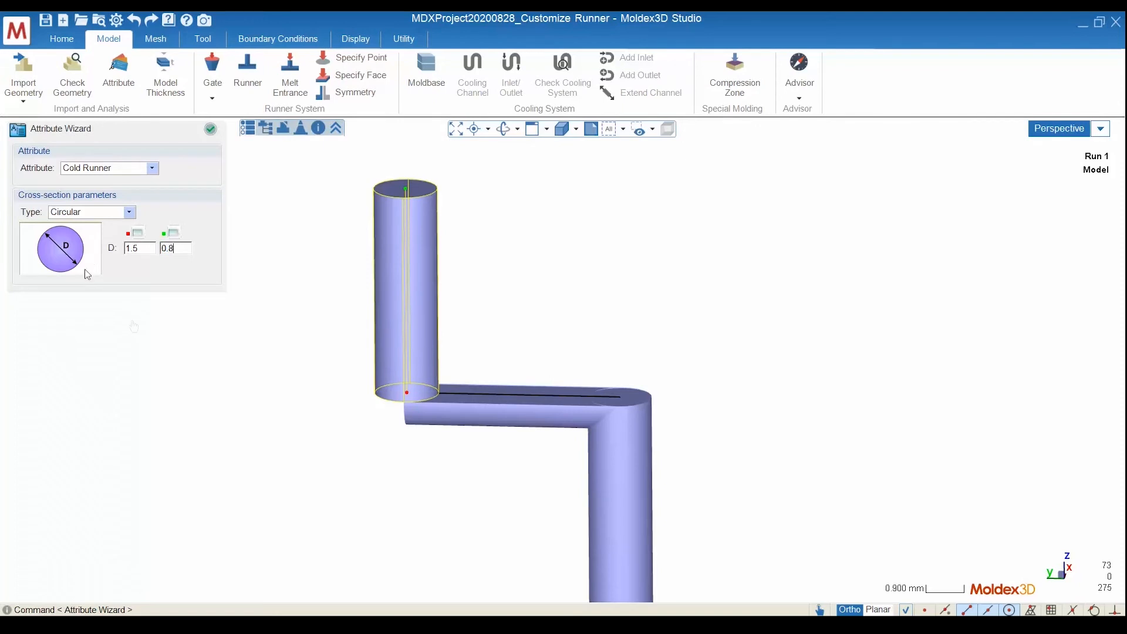
pyautogui.click(266, 368)
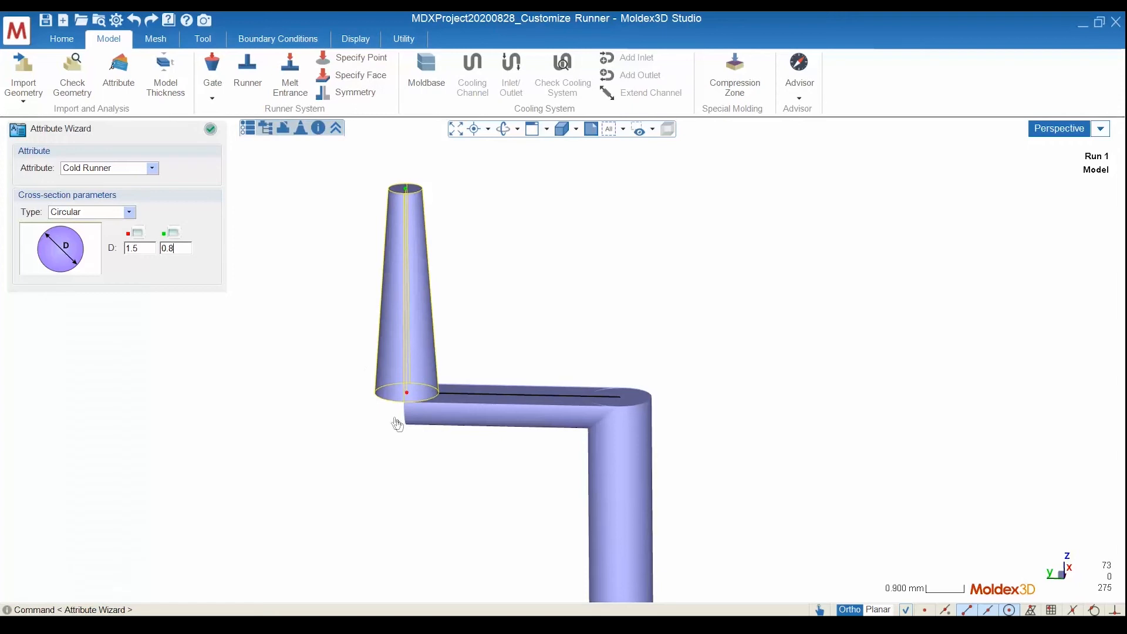
pyautogui.moveTo(397, 422)
pyautogui.mouseDown(button='middle')
pyautogui.moveTo(455, 350)
pyautogui.moveTo(563, 393)
pyautogui.moveTo(554, 447)
pyautogui.mouseUp(button='middle')
pyautogui.moveTo(447, 449); pyautogui.dragTo(440, 410, button='middle')
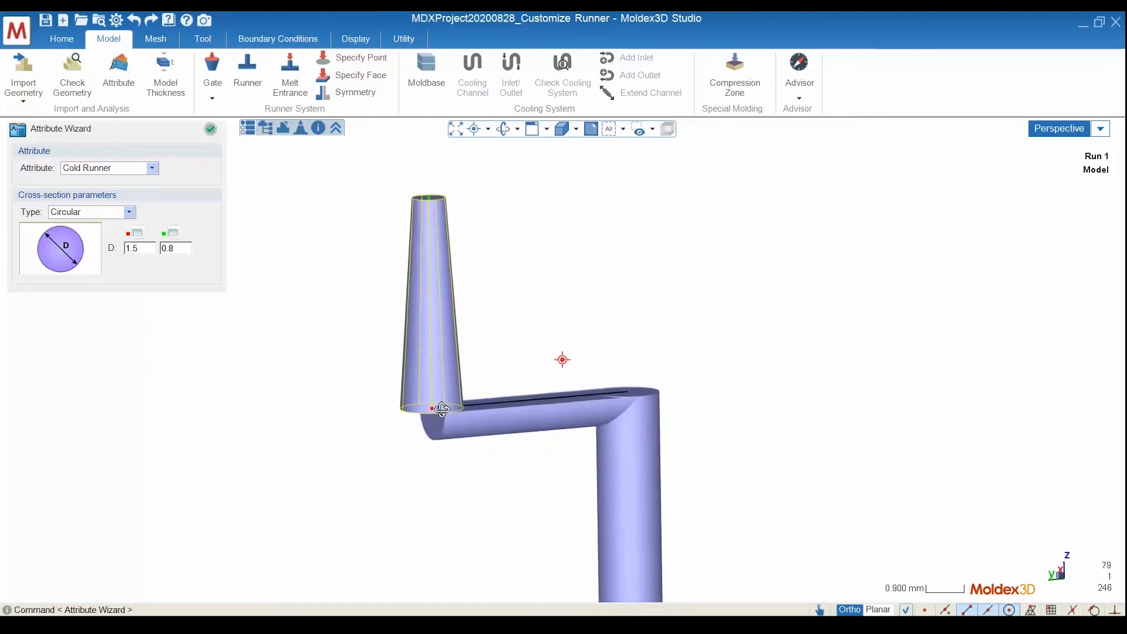
pyautogui.moveTo(542, 450)
pyautogui.mouseDown(button='middle')
pyautogui.moveTo(551, 373)
pyautogui.moveTo(538, 365)
pyautogui.moveTo(534, 388)
pyautogui.mouseUp(button='middle')
pyautogui.scroll(-2, 550, 371)
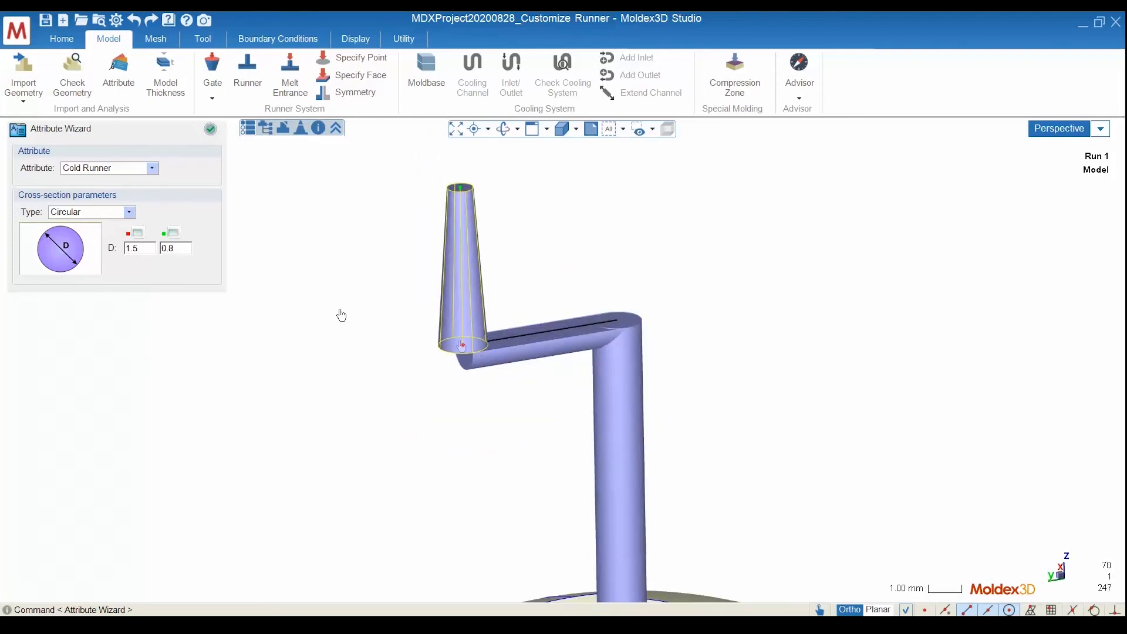
pyautogui.click(139, 234)
pyautogui.moveTo(491, 347); pyautogui.dragTo(562, 388, button='middle')
pyautogui.scroll(-4, 559, 337)
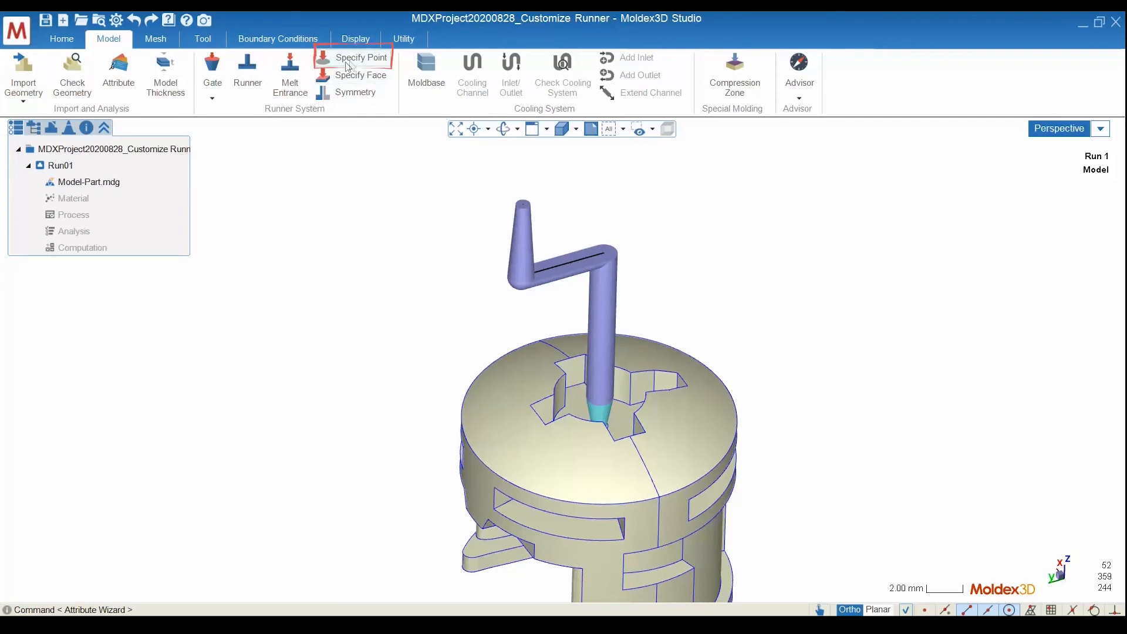
# Specify a melt inlet point at the top end of the tapered runner segment and apply it with a 0.8 mm diameter
pyautogui.click(358, 57)
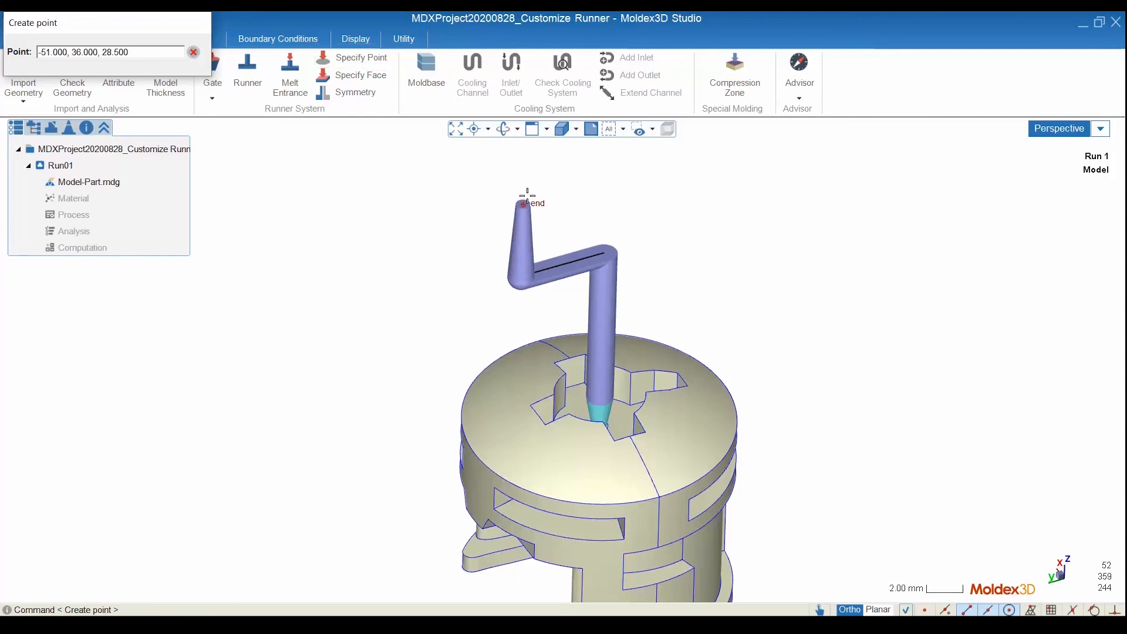
pyautogui.scroll(2, 528, 196)
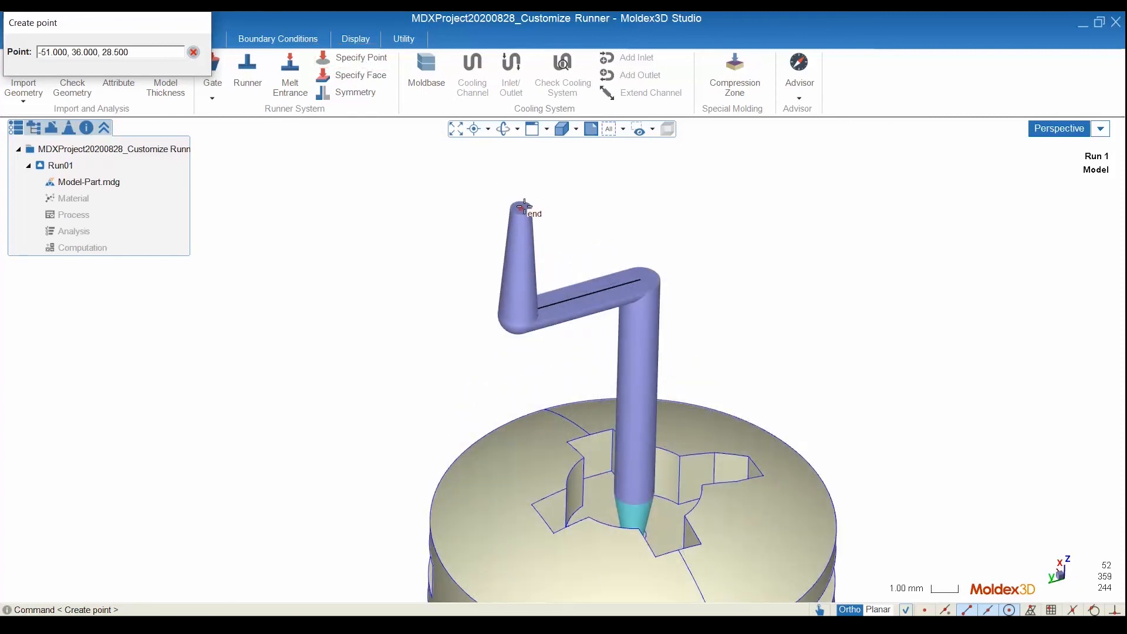
pyautogui.click(524, 205)
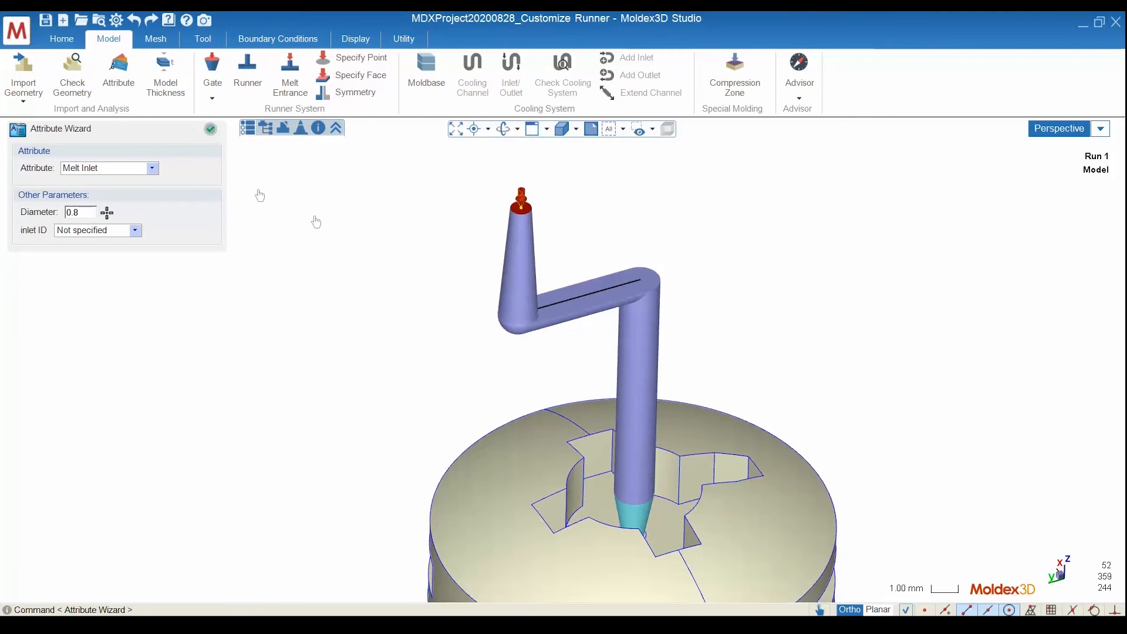
pyautogui.click(210, 130)
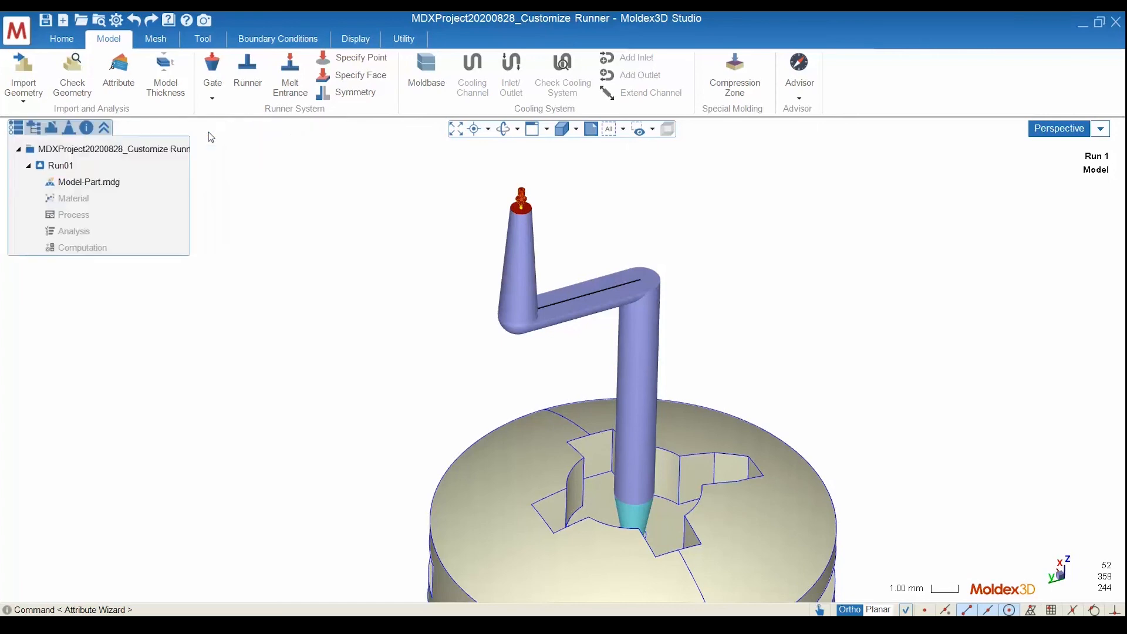
pyautogui.scroll(-3, 522, 306)
pyautogui.scroll(-2, 523, 306)
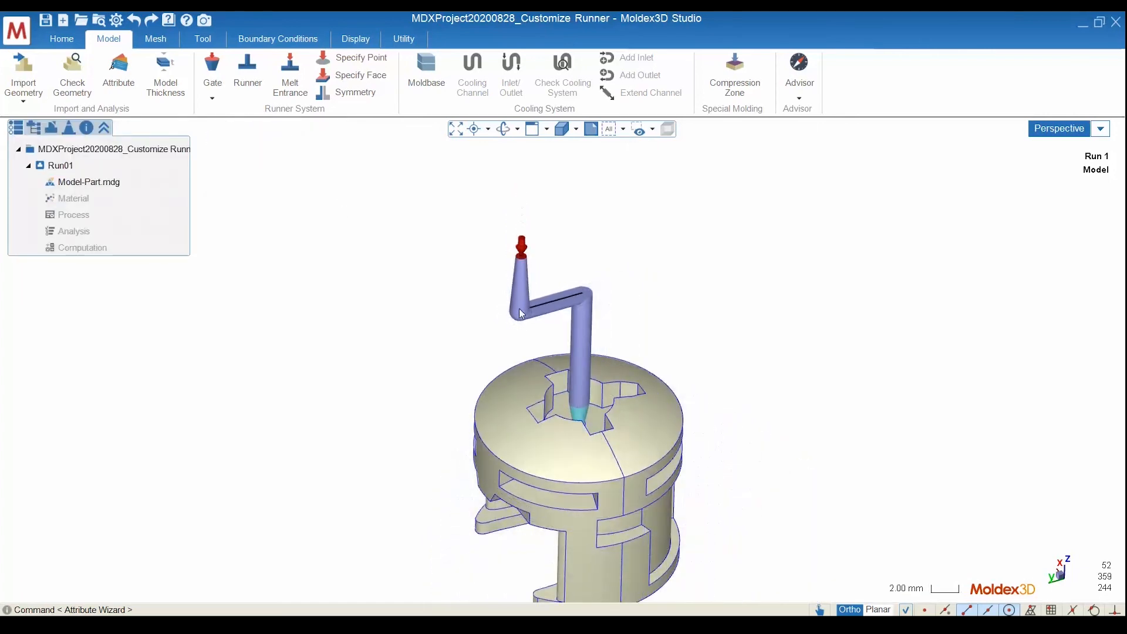
pyautogui.moveTo(531, 363); pyautogui.dragTo(530, 315, button='middle')
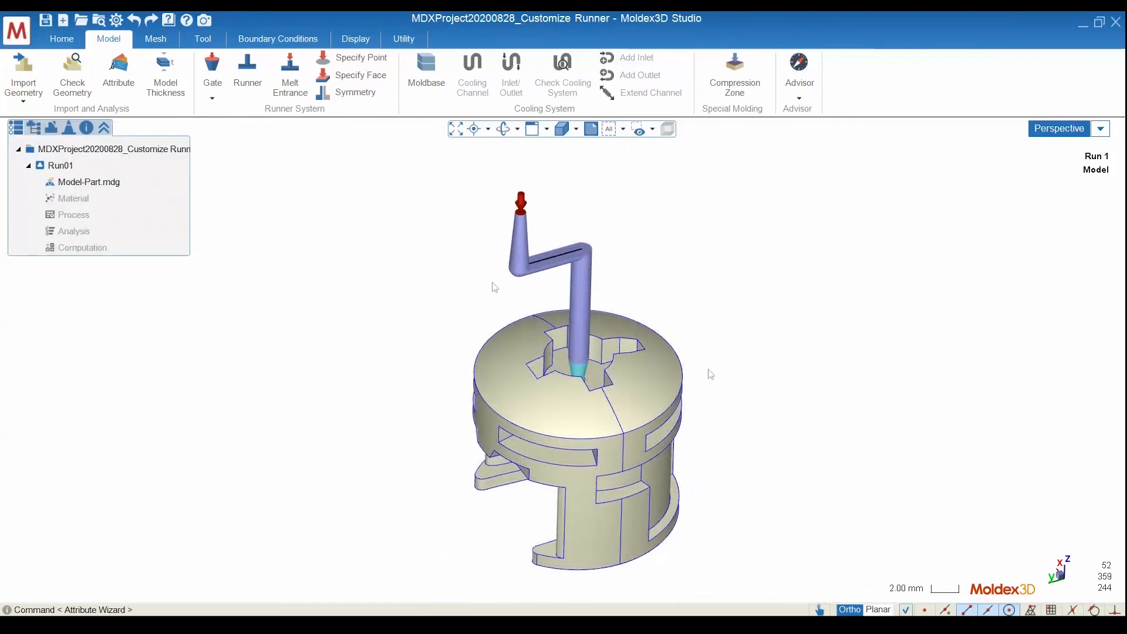